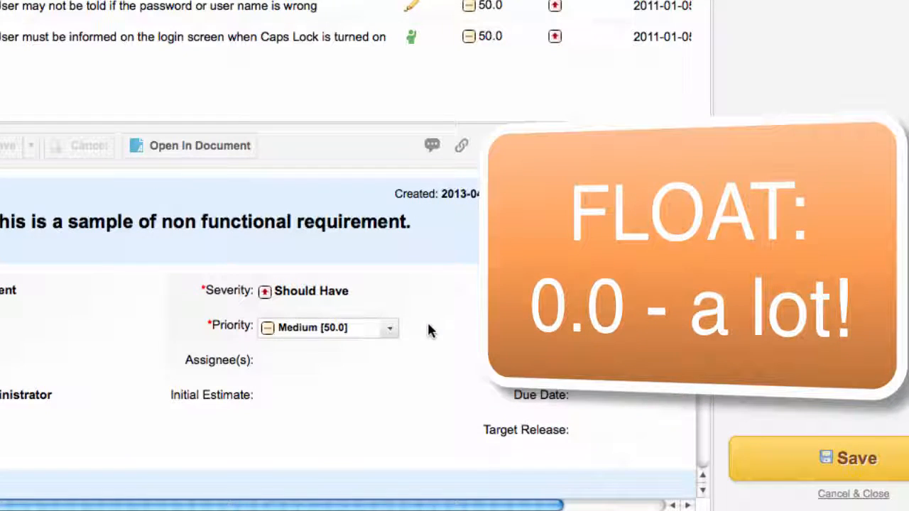
# Set the priority of requirement EL-69 to a custom float value of 70
pyautogui.click(391, 329)
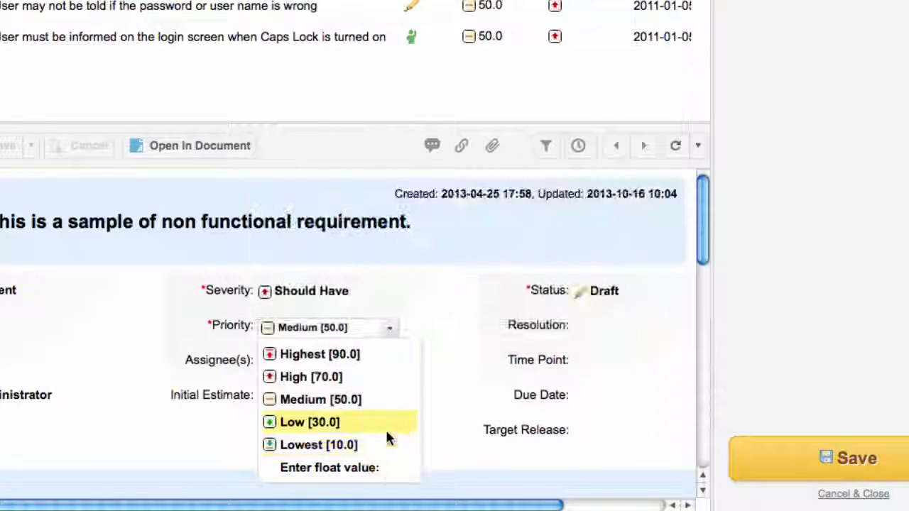
pyautogui.click(433, 411)
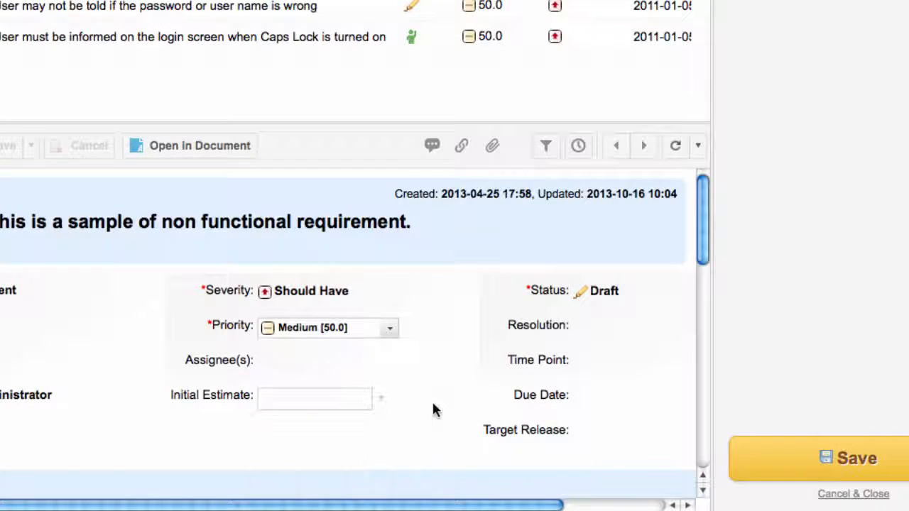
pyautogui.click(390, 335)
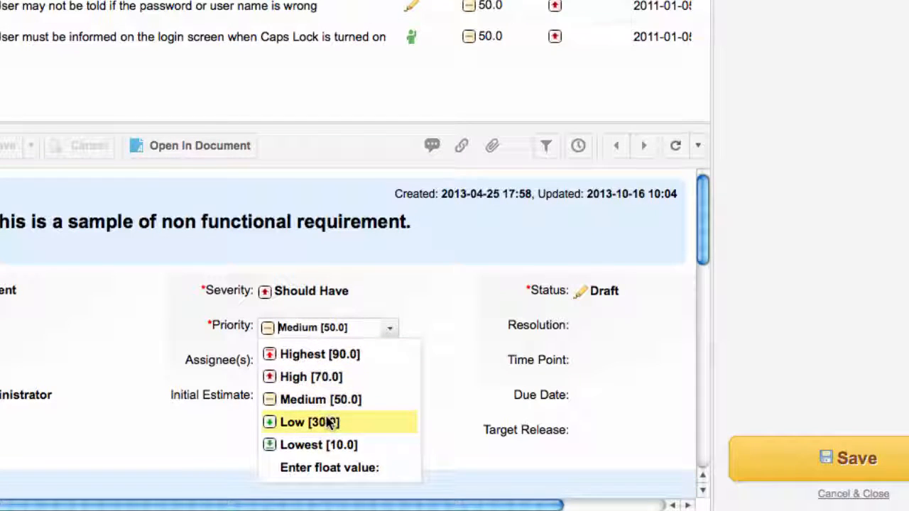
pyautogui.click(347, 469)
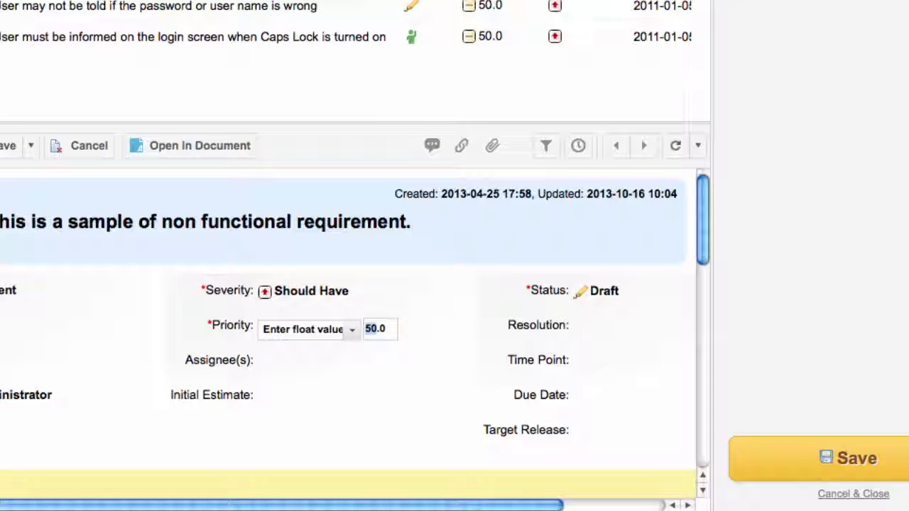
pyautogui.write('70')
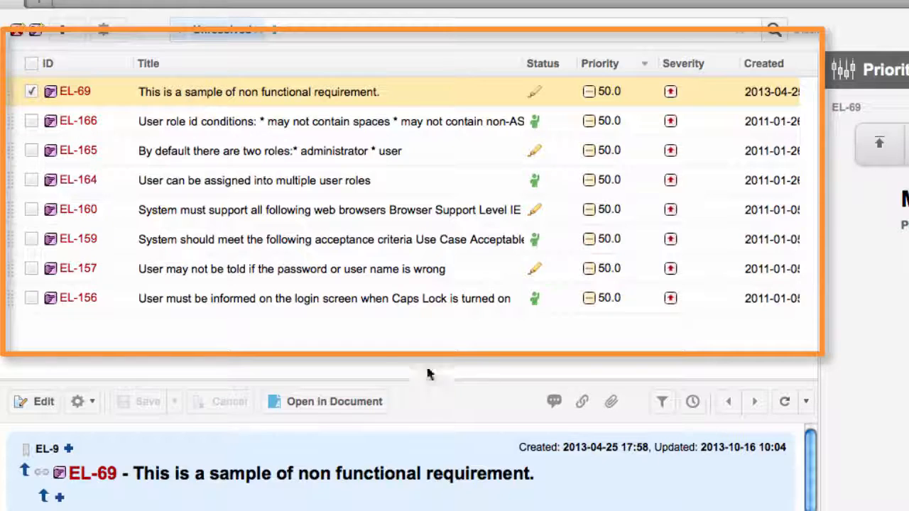
# Add requirements EL-166 and EL-165 to the selection, and extend it to the whole list
pyautogui.click(31, 123)
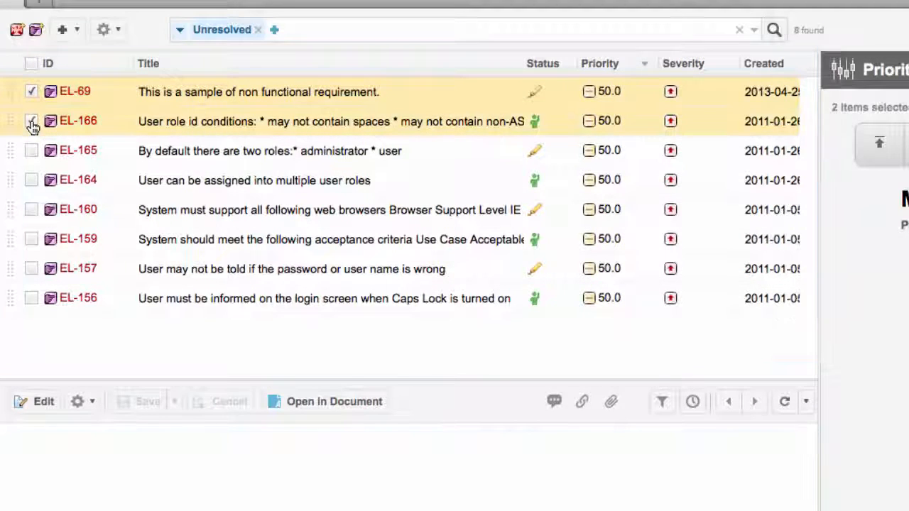
pyautogui.click(34, 151)
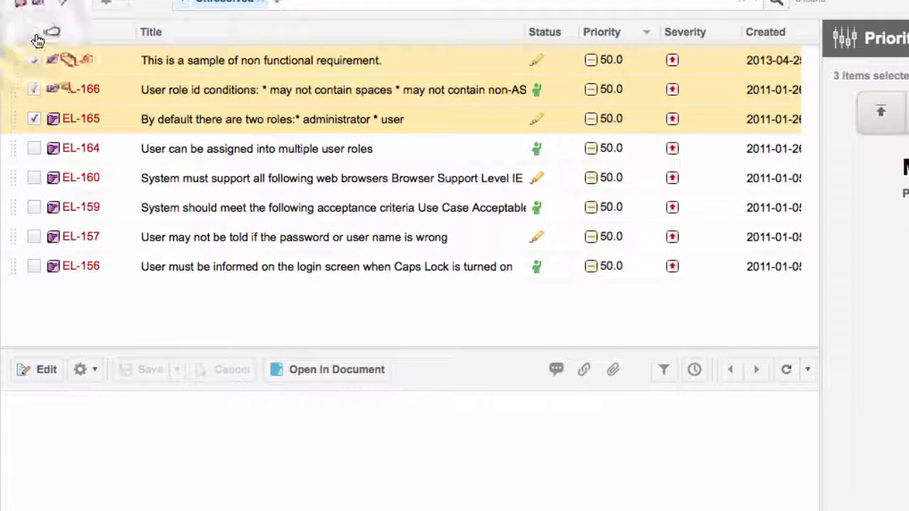
pyautogui.click(35, 36)
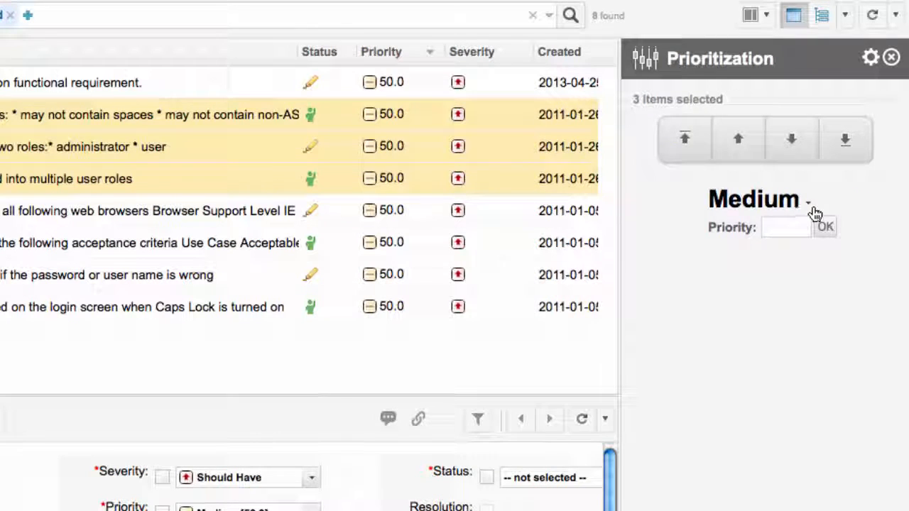
# Enter a shared priority of 85 for the selected requirements EL-166, EL-165 and EL-164 in Prioritization
pyautogui.click(809, 206)
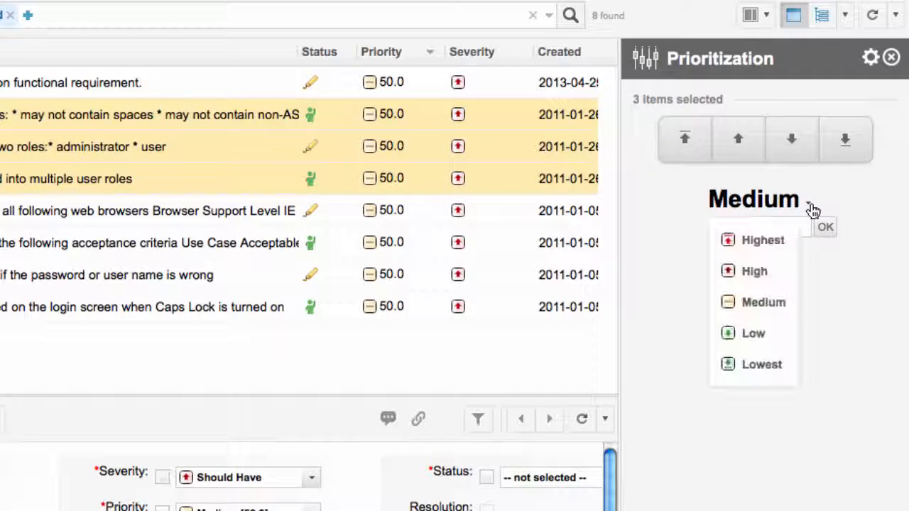
pyautogui.click(829, 296)
pyautogui.click(777, 229)
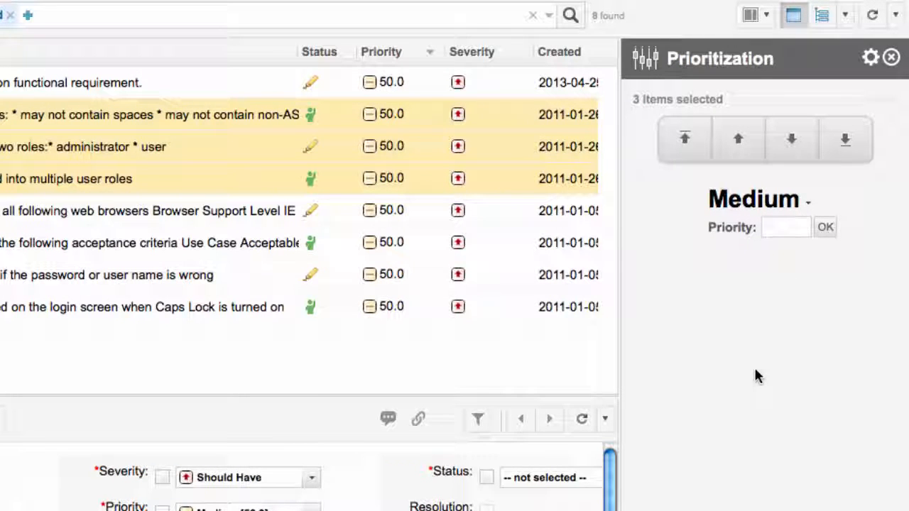
pyautogui.write('85')
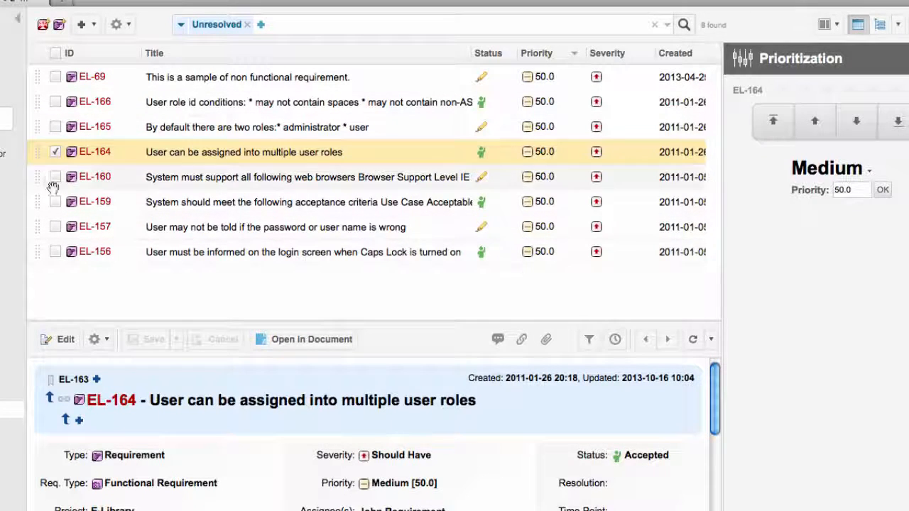
# Move EL-164 lower in the list, and rank EL-164 and EL-160 together at the top and at the bottom
pyautogui.moveTo(37, 152); pyautogui.dragTo(37, 225)
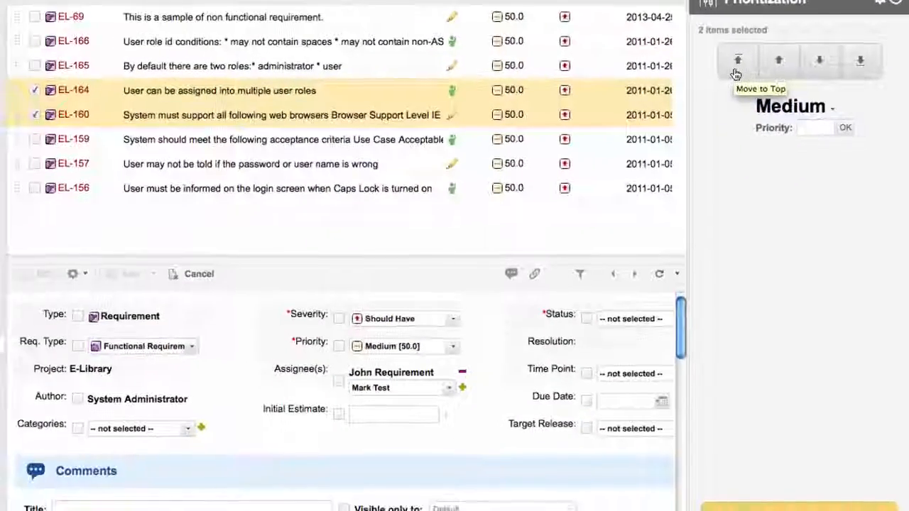
pyautogui.click(737, 71)
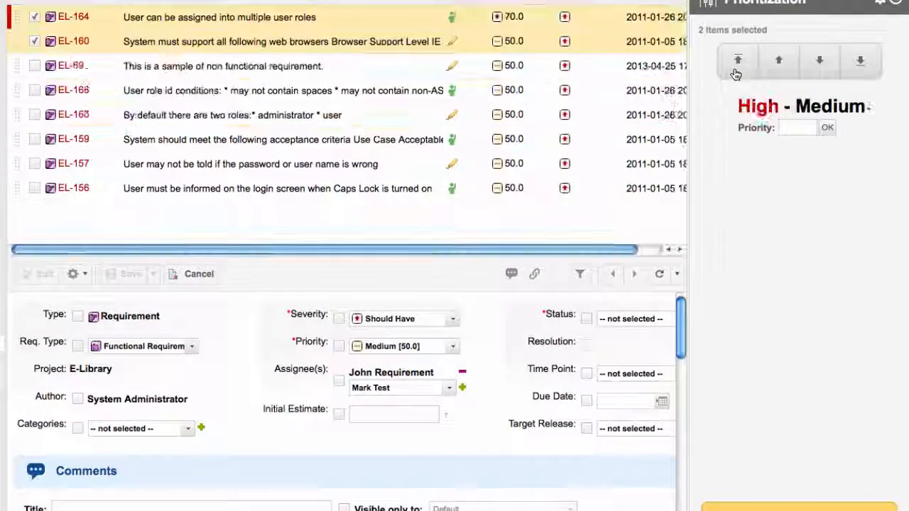
pyautogui.click(860, 64)
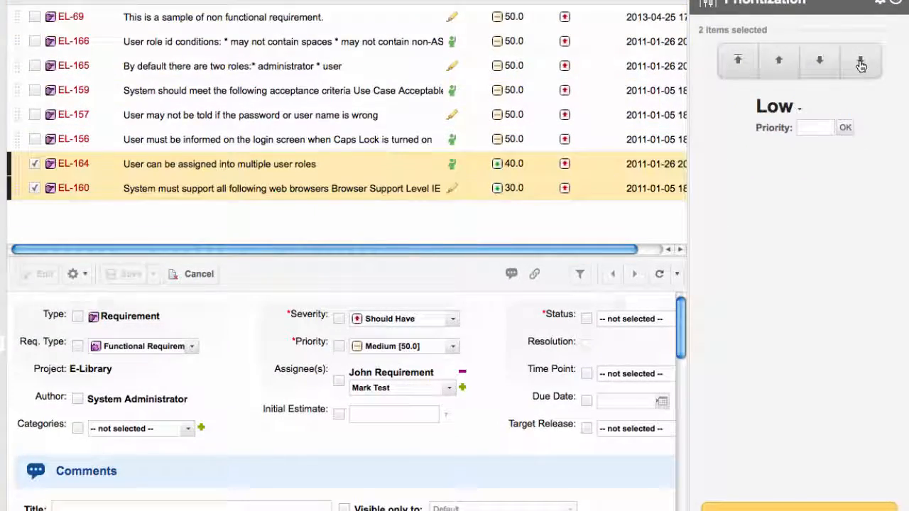
# Raise EL-164 and EL-160 by two ranks, lower them by two, and discard all unsaved priority changes
pyautogui.click(780, 63)
pyautogui.click(780, 62)
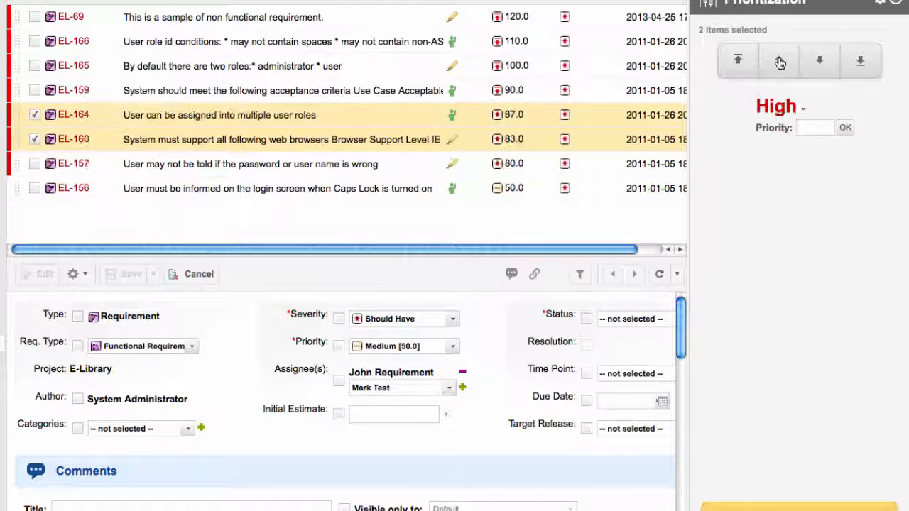
pyautogui.click(821, 63)
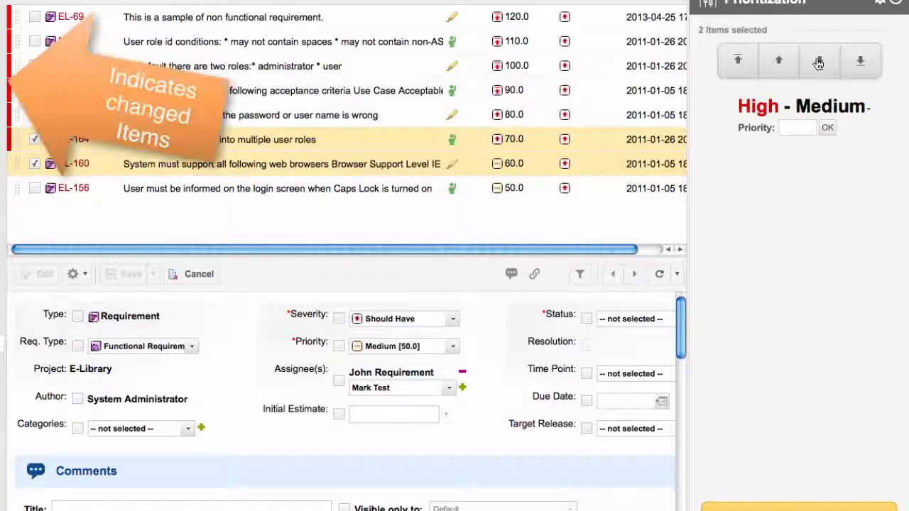
pyautogui.click(820, 62)
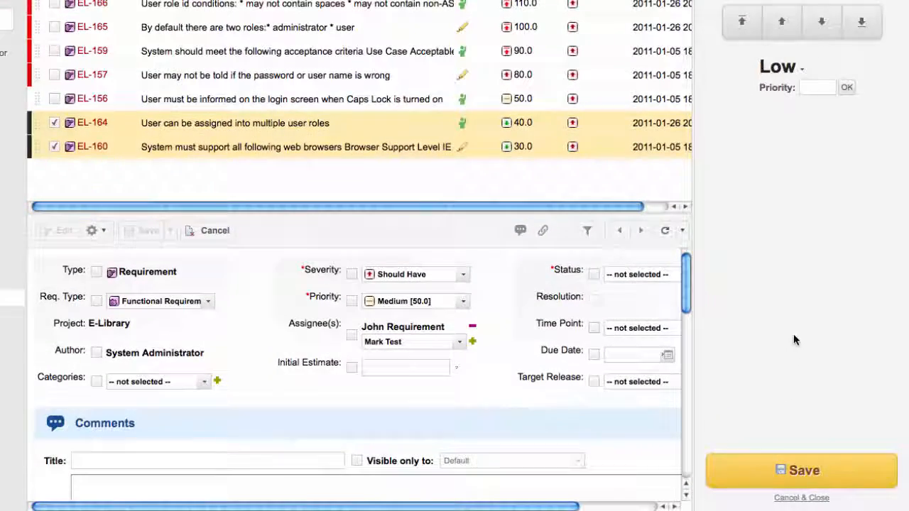
pyautogui.click(814, 499)
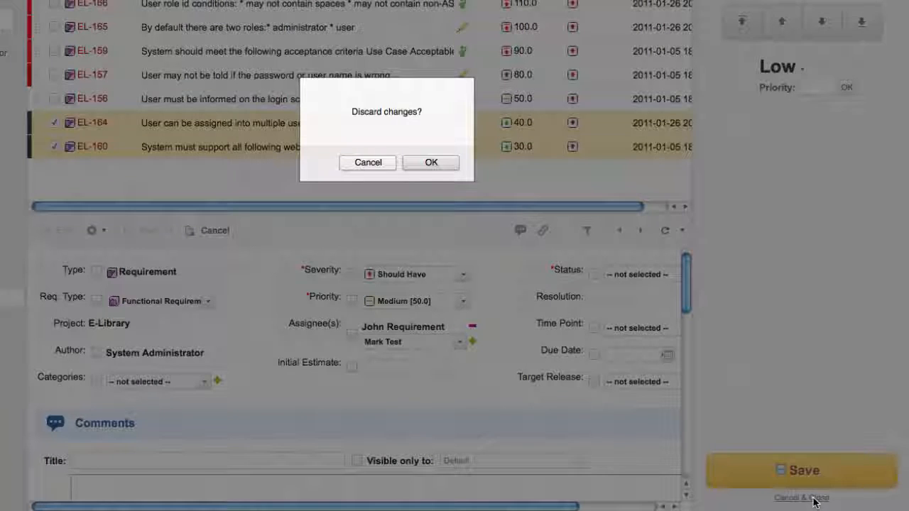
pyautogui.click(433, 163)
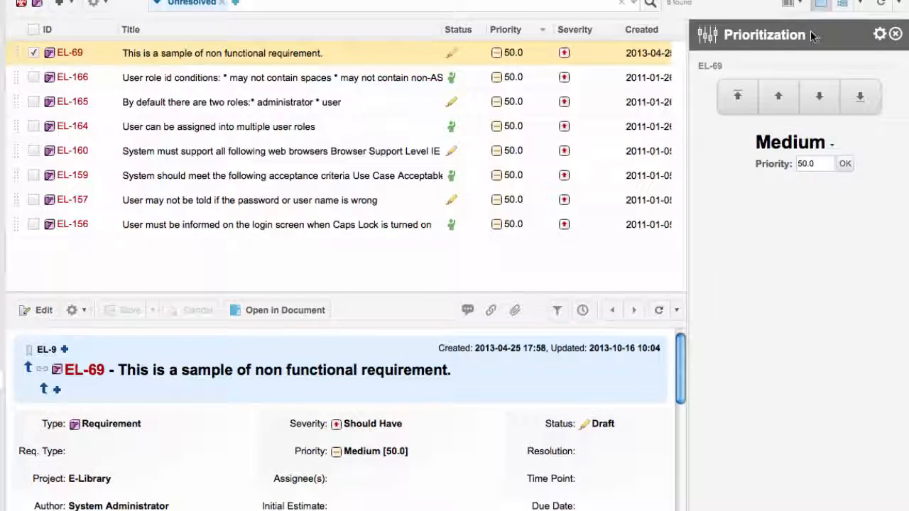
# Rescale the priorities of all listed requirements with a top value of 500 and Keep Rank turned off
pyautogui.click(879, 34)
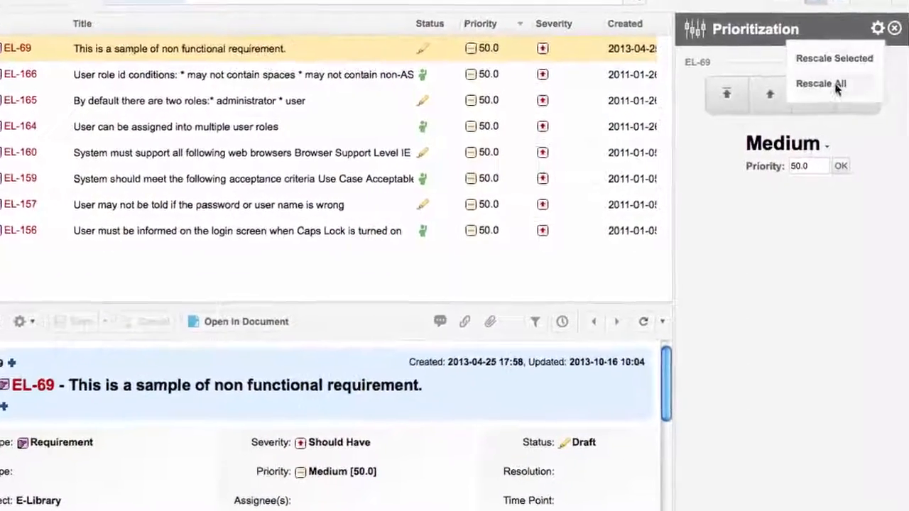
pyautogui.click(836, 85)
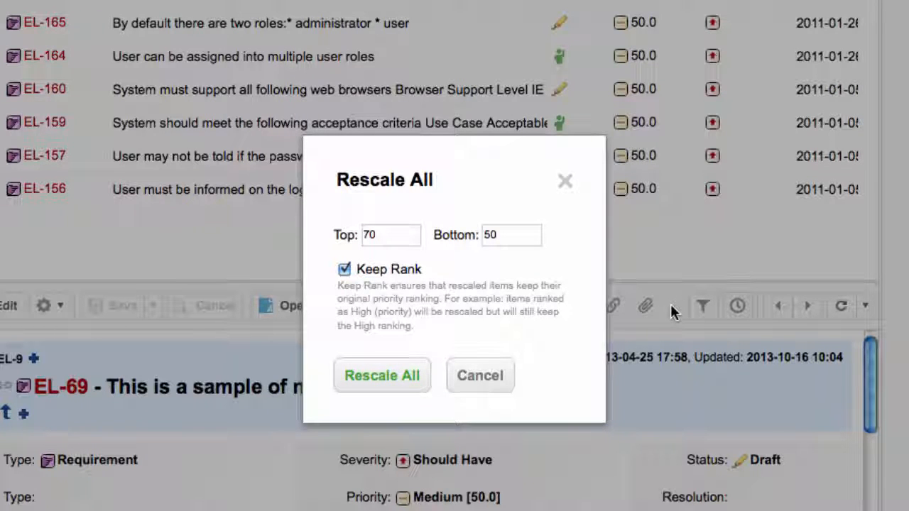
pyautogui.click(345, 269)
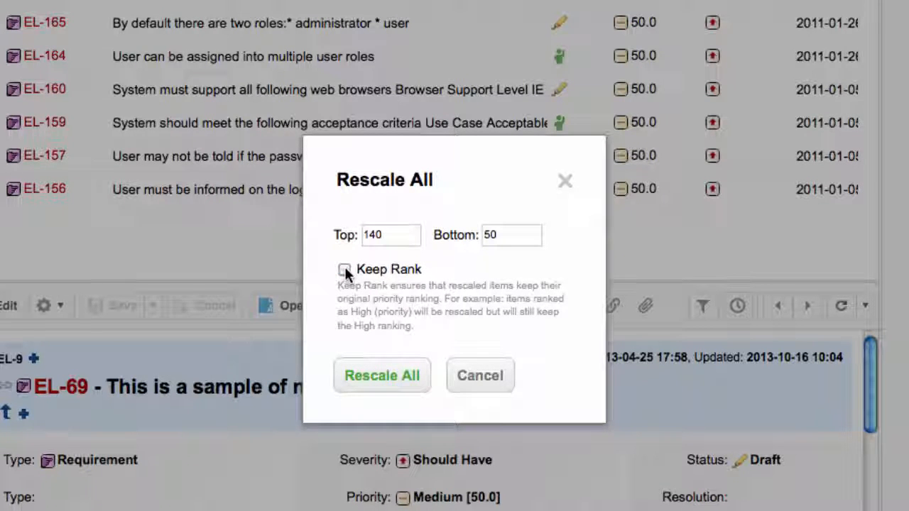
pyautogui.doubleClick(369, 235)
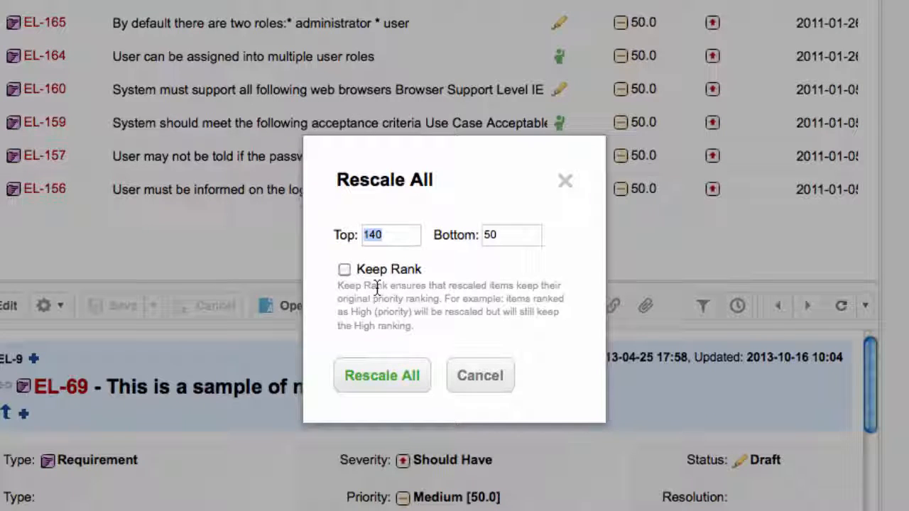
pyautogui.write('500')
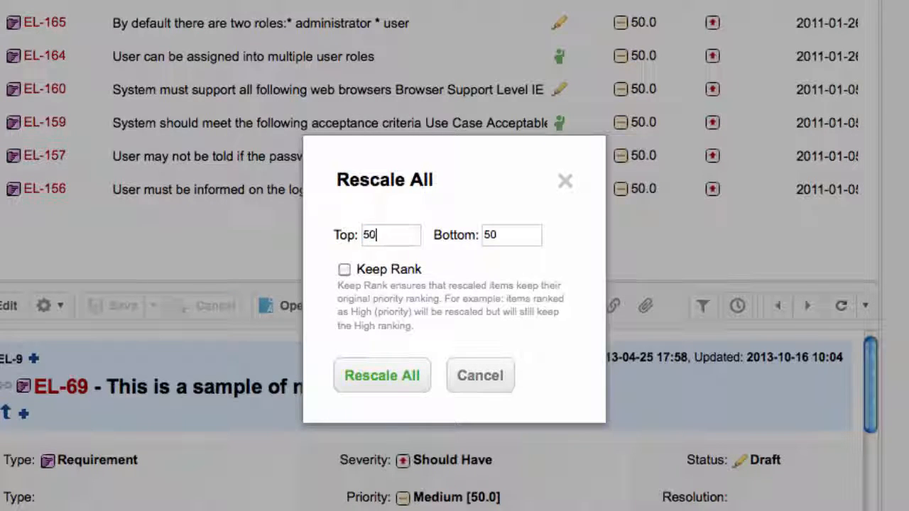
pyautogui.click(392, 385)
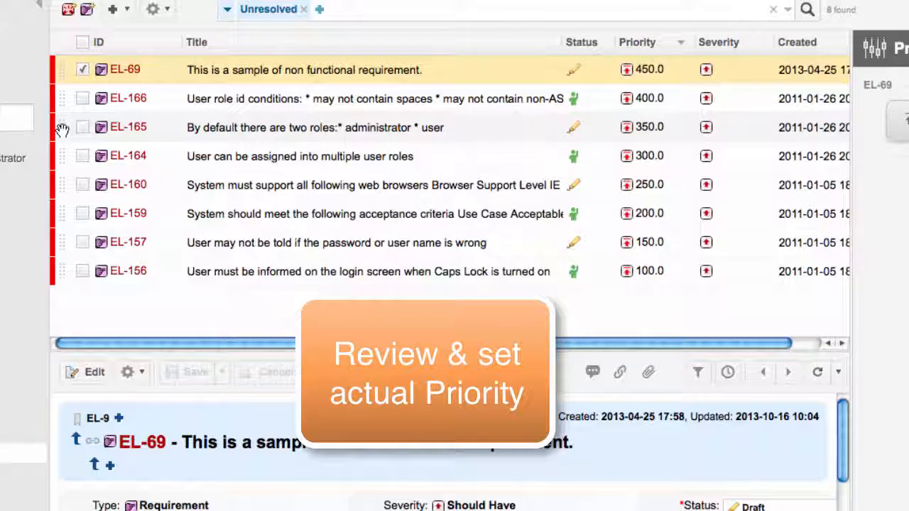
# Reorder the requirements by moving EL-165 directly below EL-160 and EL-157 directly below EL-166
pyautogui.moveTo(63, 129); pyautogui.dragTo(56, 190)
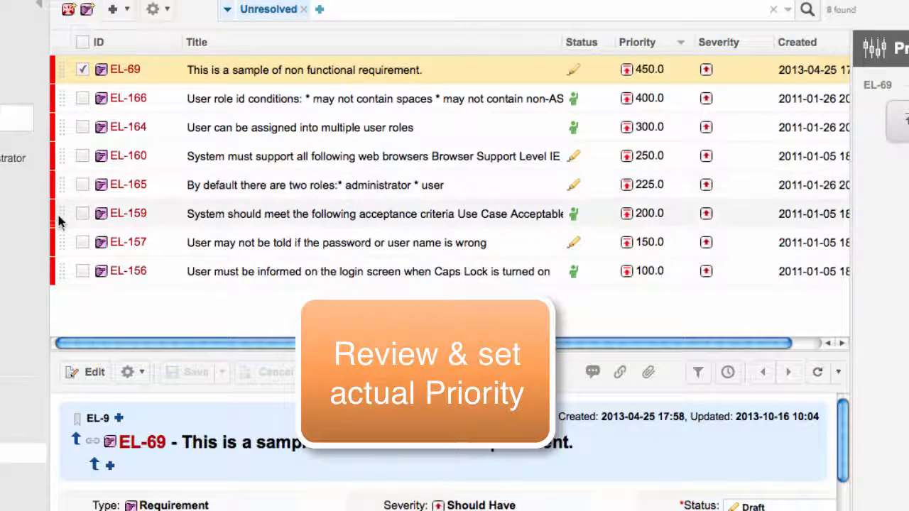
pyautogui.moveTo(61, 240); pyautogui.dragTo(56, 128)
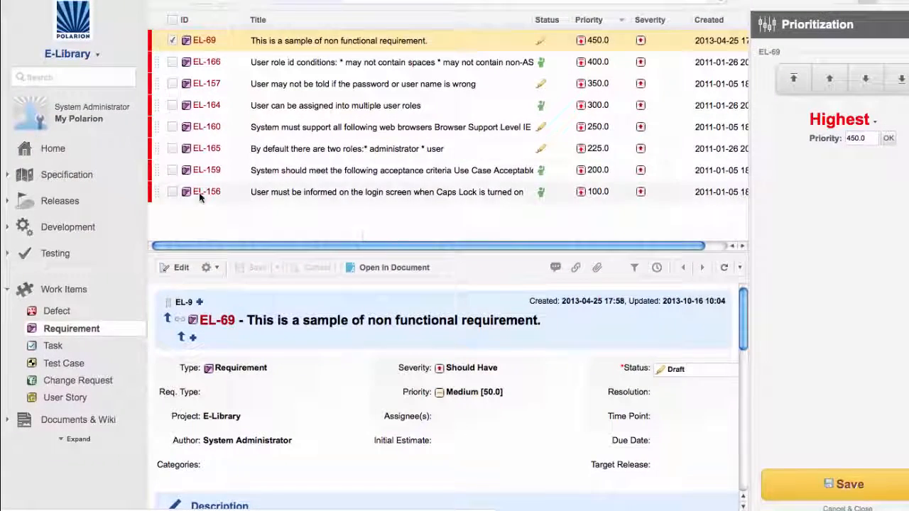
# Open the dialog for choosing a project or project group
pyautogui.click(98, 55)
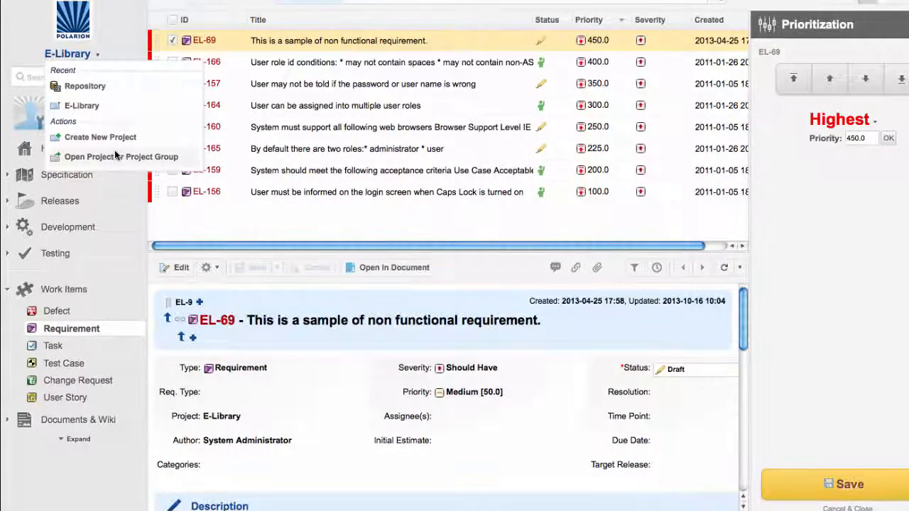
pyautogui.click(117, 156)
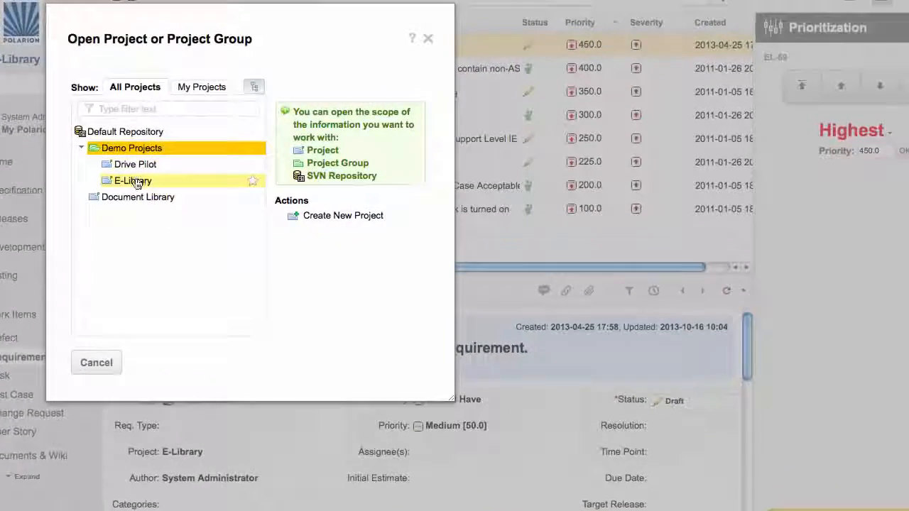